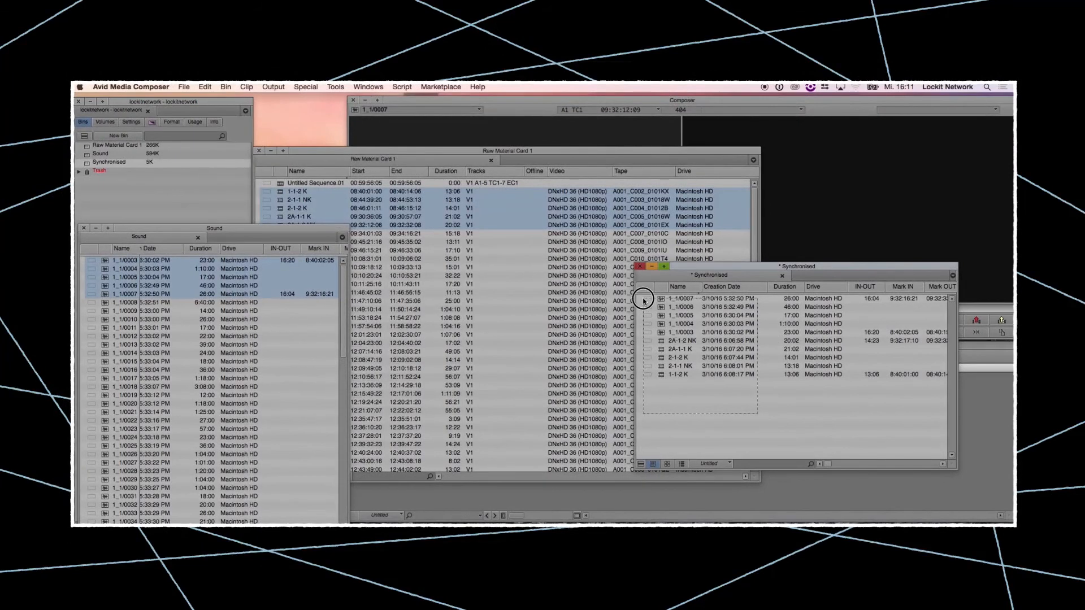
Step: Select all clips in the Synchronised bin and bring up AutoSync set to sync by source timecode
{"action": "left_click_drag", "start_coordinate": [757, 414], "coordinate": [642, 296]}
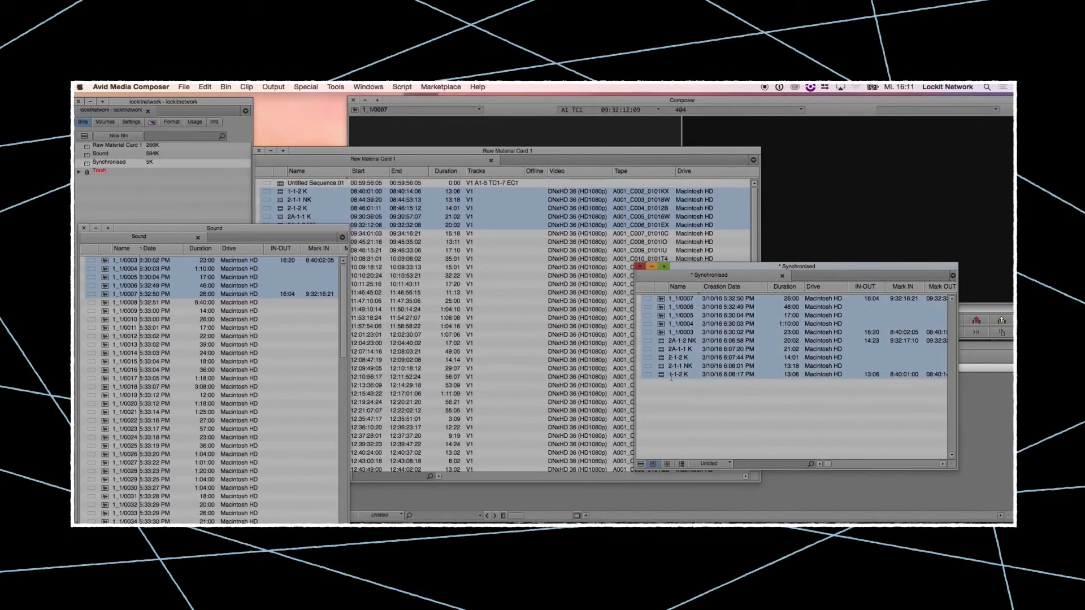
{"action": "left_click", "coordinate": [226, 86]}
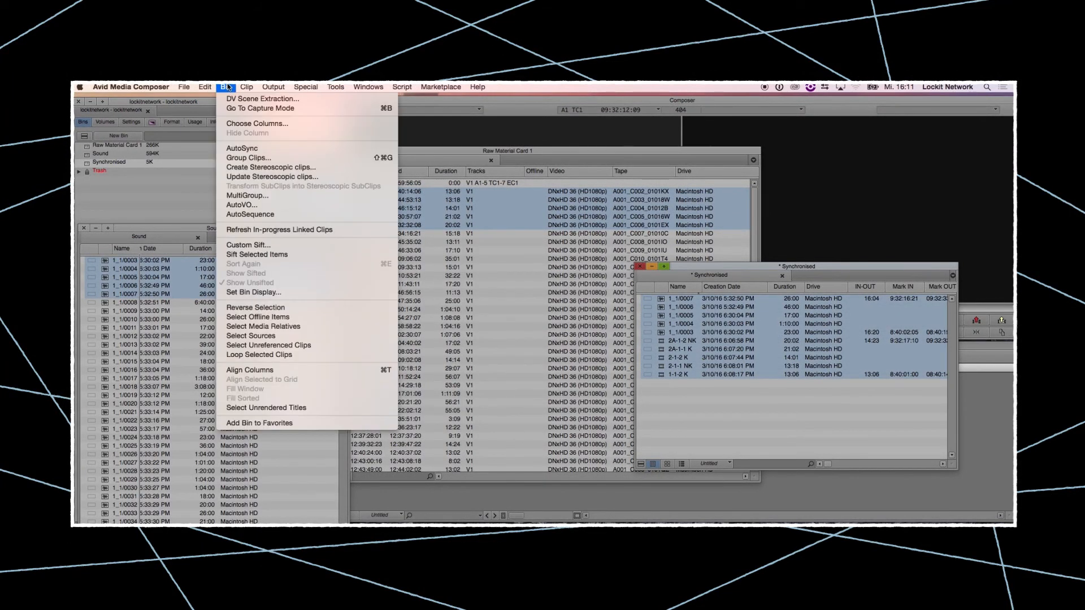
{"action": "left_click", "coordinate": [244, 149]}
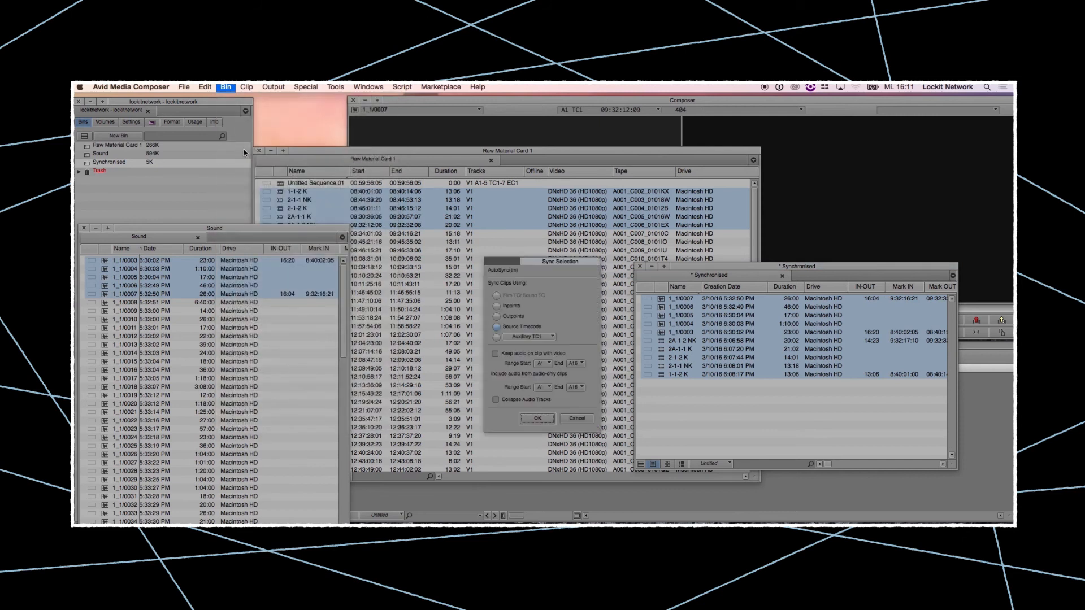